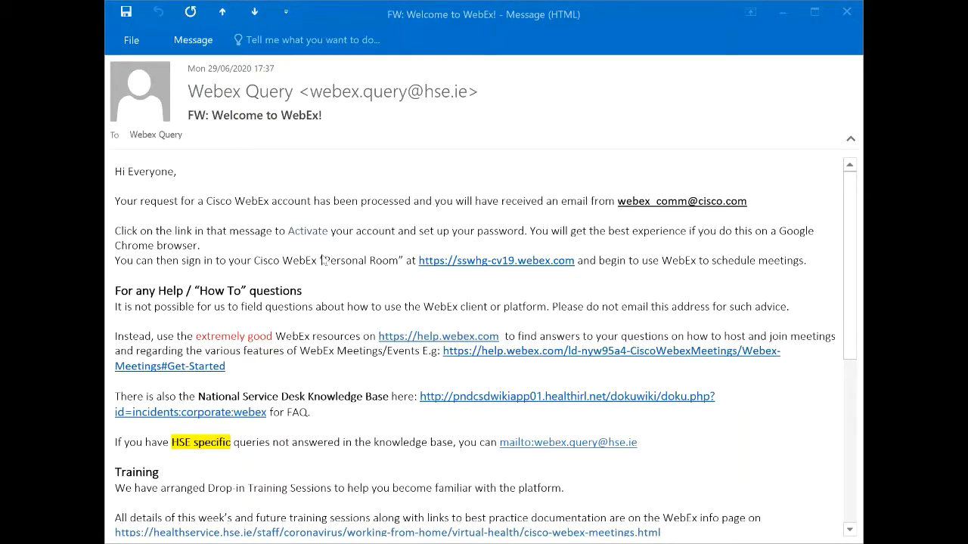
drag(322, 260, 404, 261)
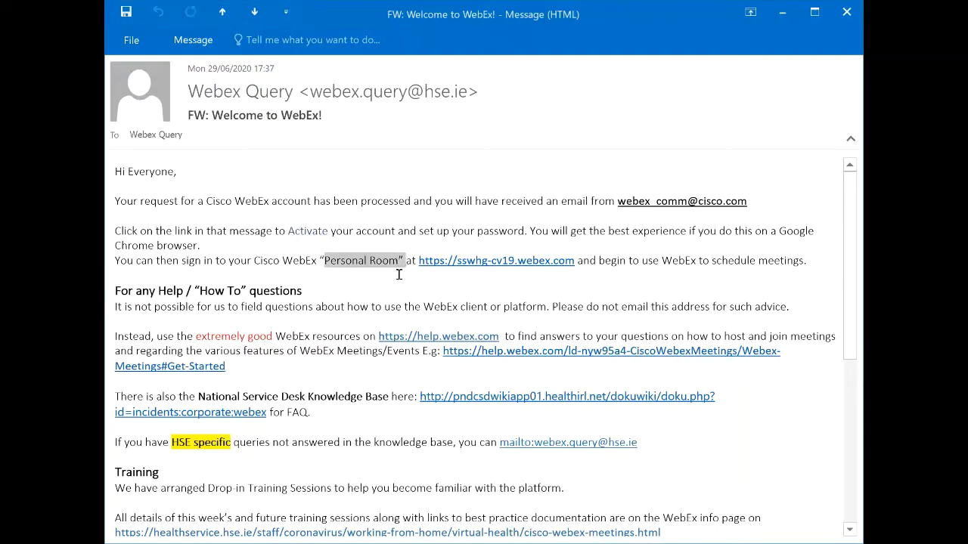
click(399, 274)
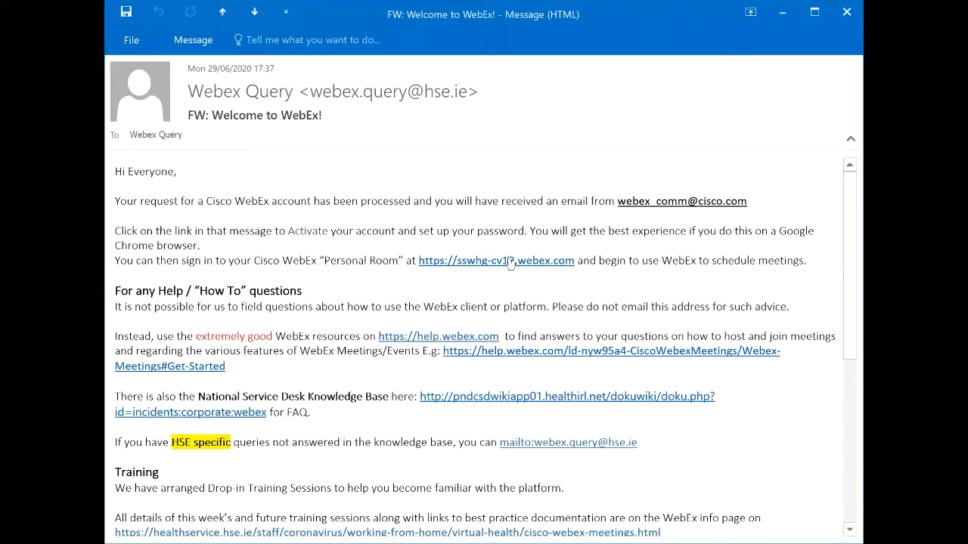
right_click(511, 262)
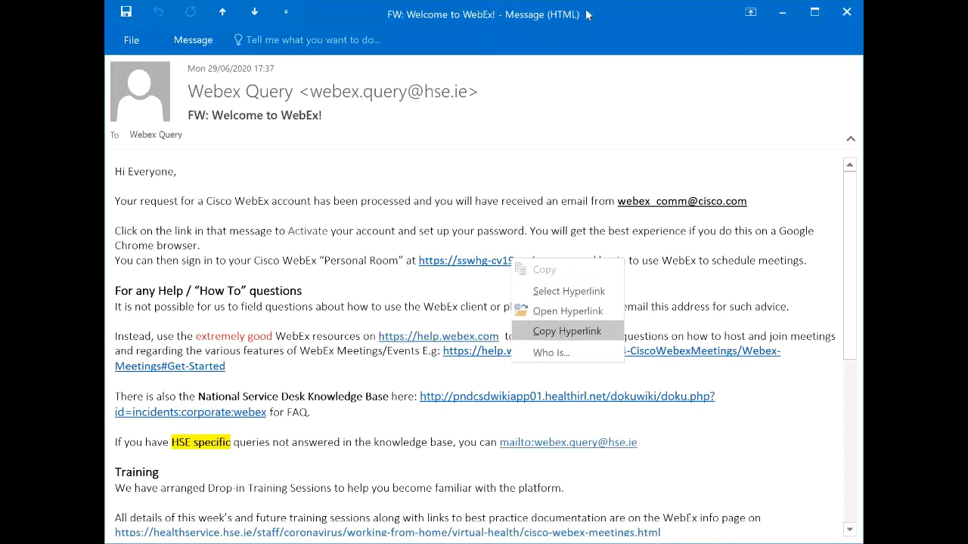
click(562, 333)
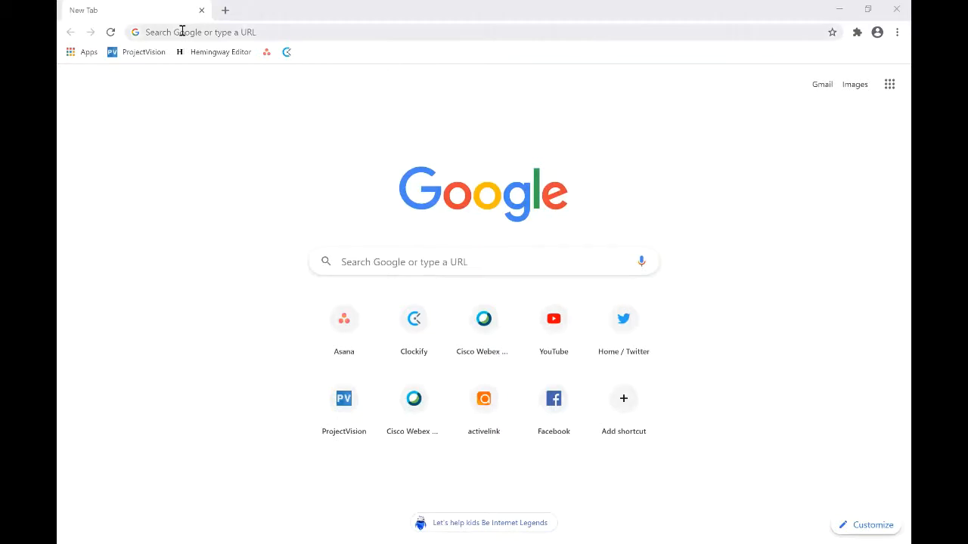
Load the copied sswhg-cv19.webex.com link in Chrome and go to the Sign In page
right_click(181, 32)
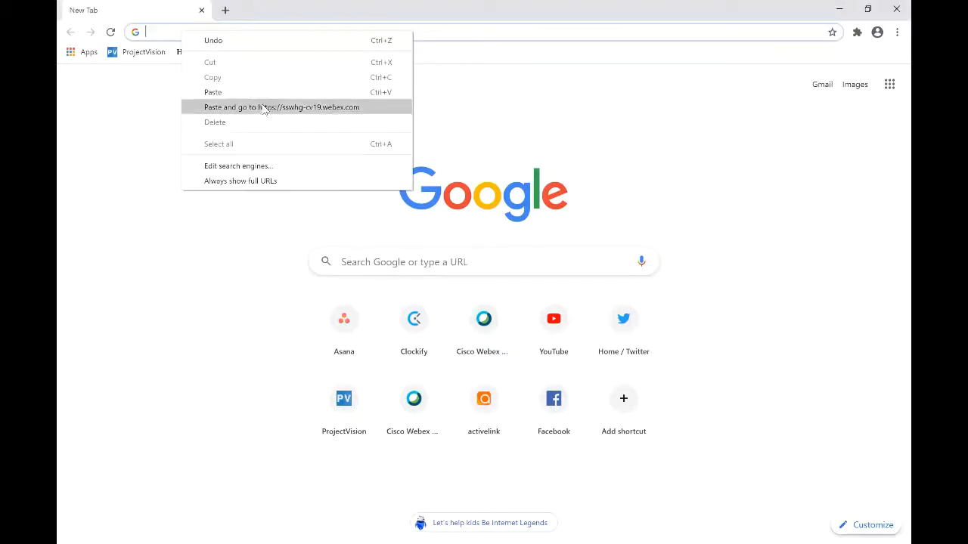
click(265, 107)
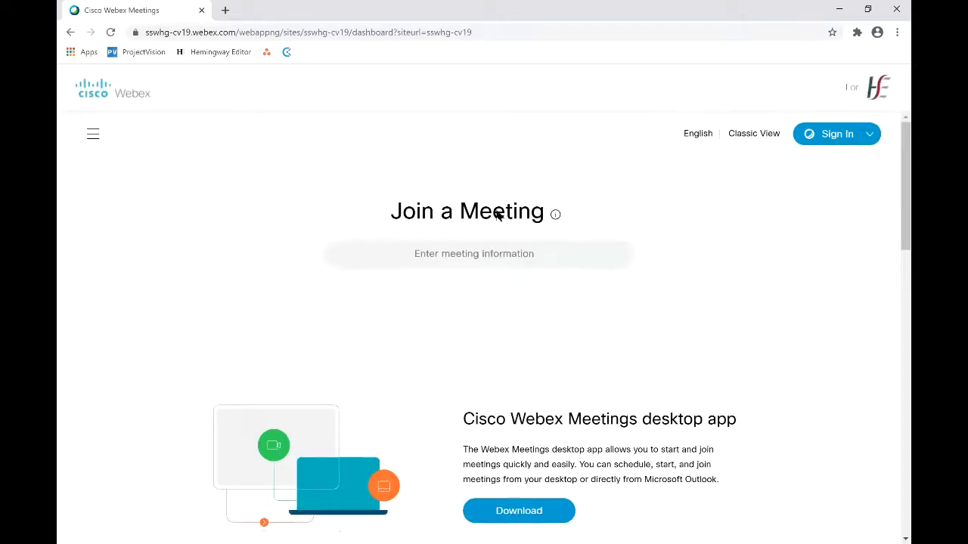
click(828, 140)
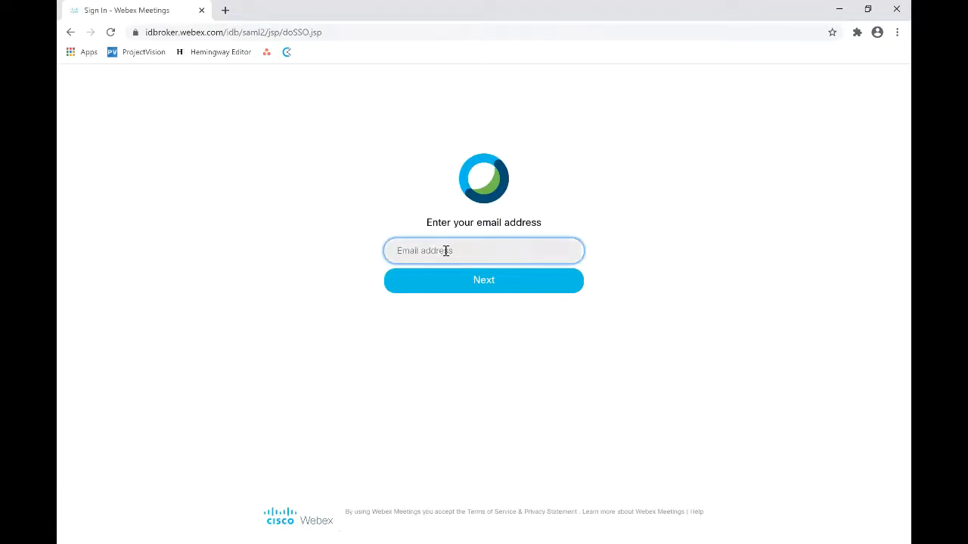
Sign in to Webex using the autofilled account e-mail and the account password
click(446, 251)
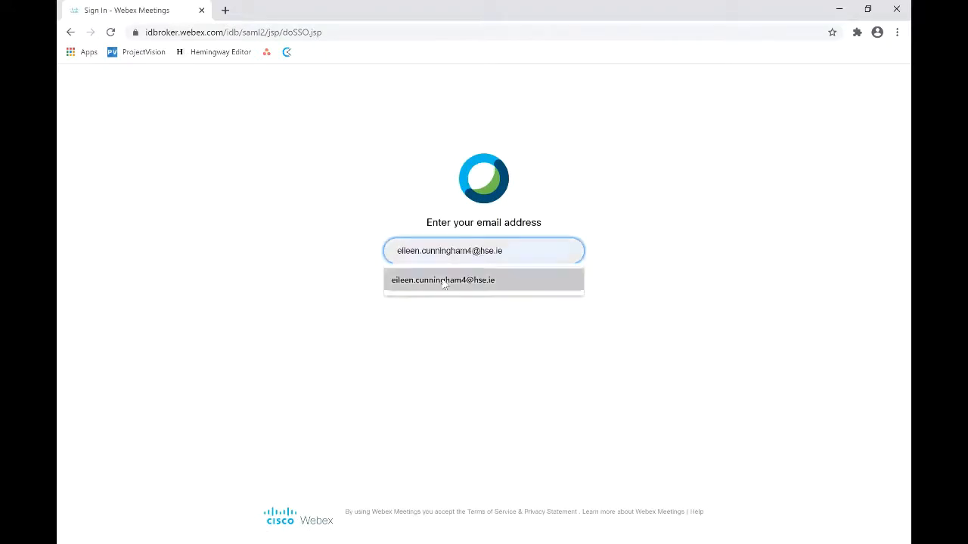
click(444, 280)
click(485, 286)
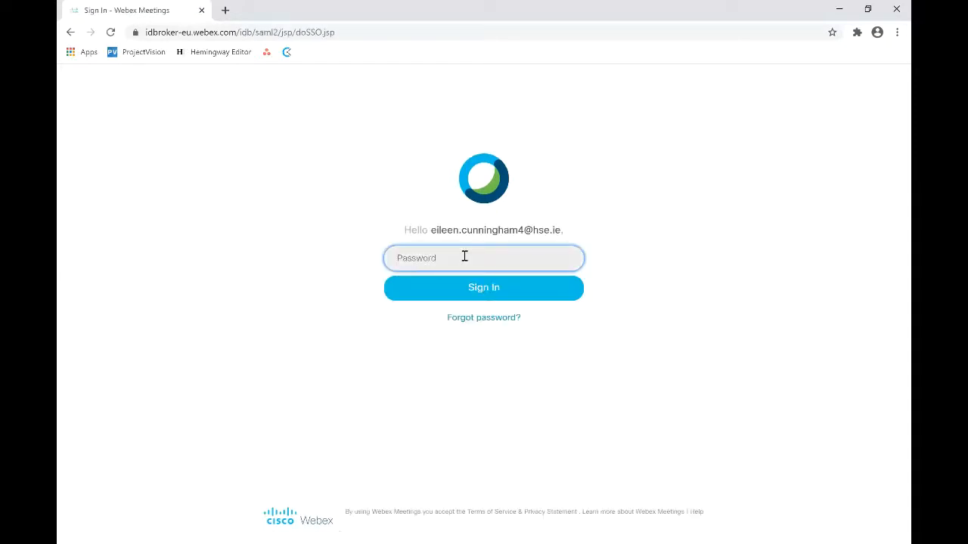
click(464, 256)
text(••••••••••)
key(Return)
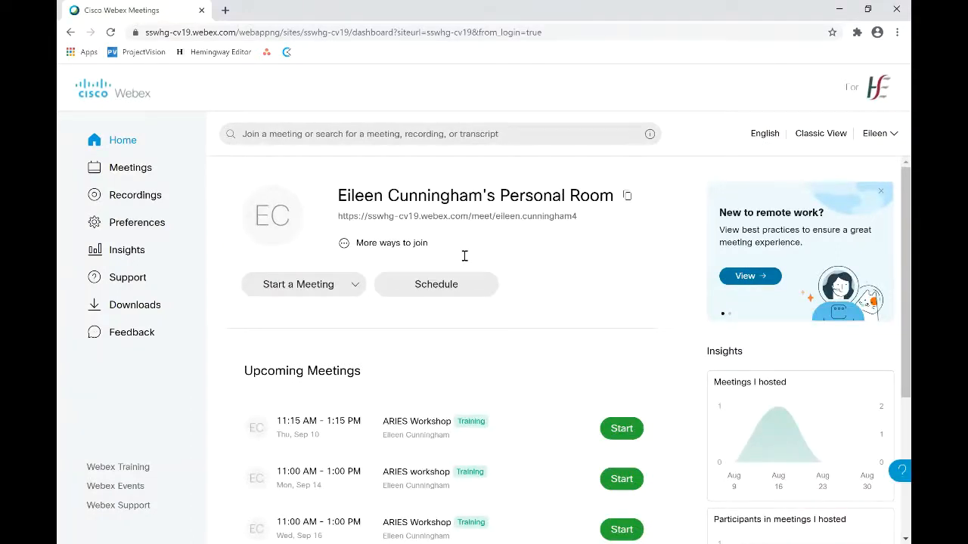
Open Webex Training in a new tab and go to Schedule Training
click(118, 469)
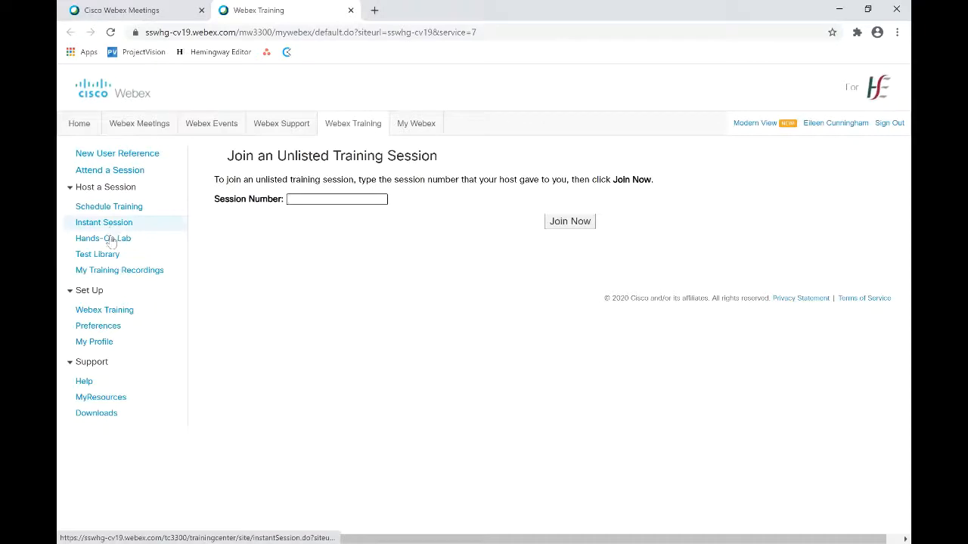
click(84, 385)
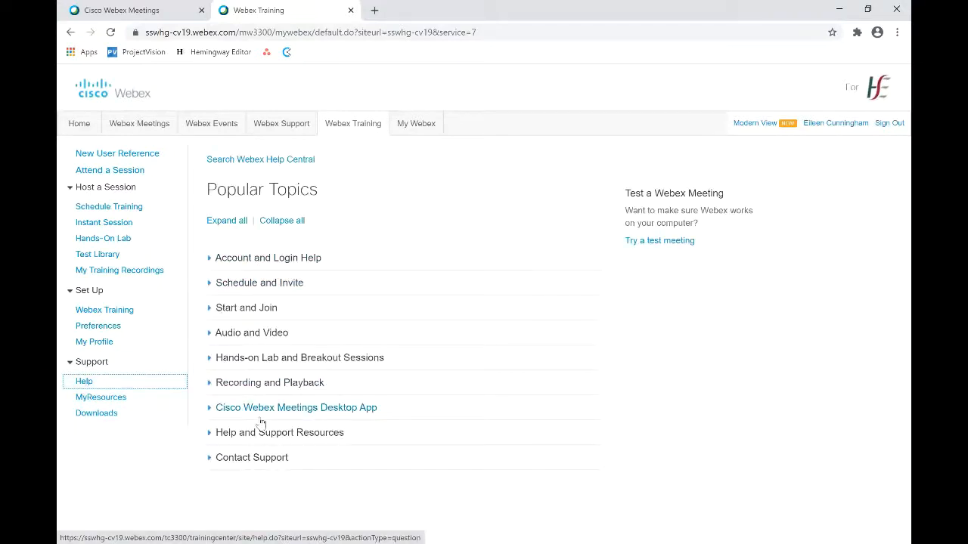
click(108, 207)
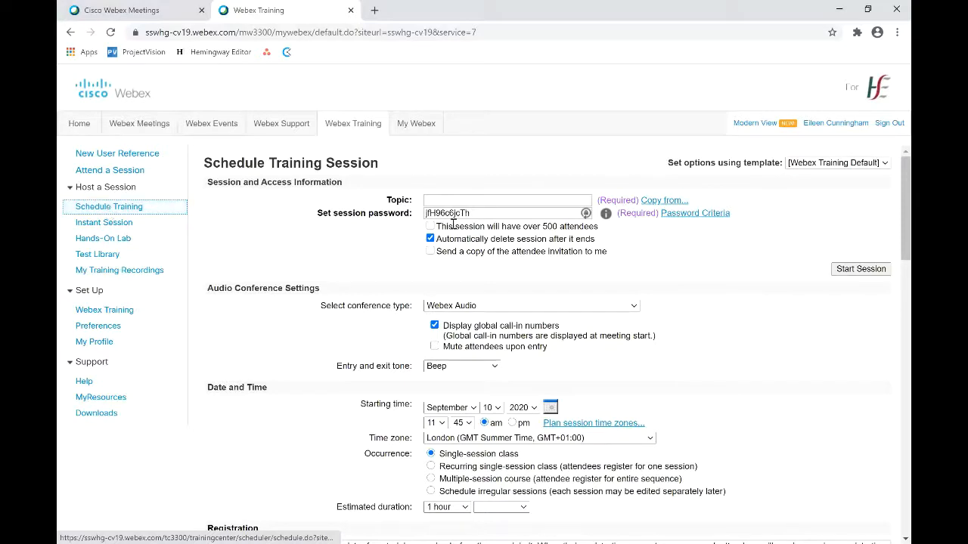
Set topic 'ARIES Workshop', replace the session password with your own, and request an invitation copy
click(470, 201)
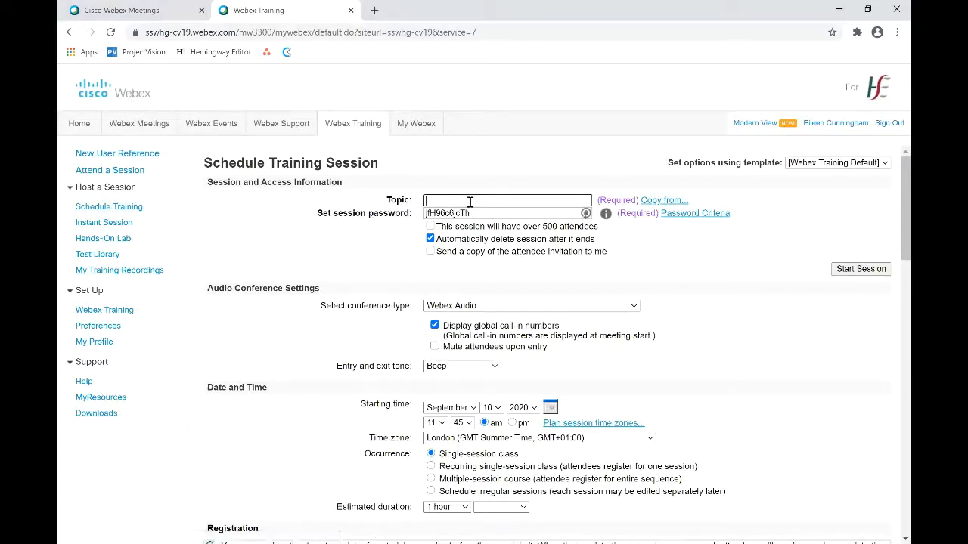
text(ARIES Workshop)
drag(487, 213, 420, 224)
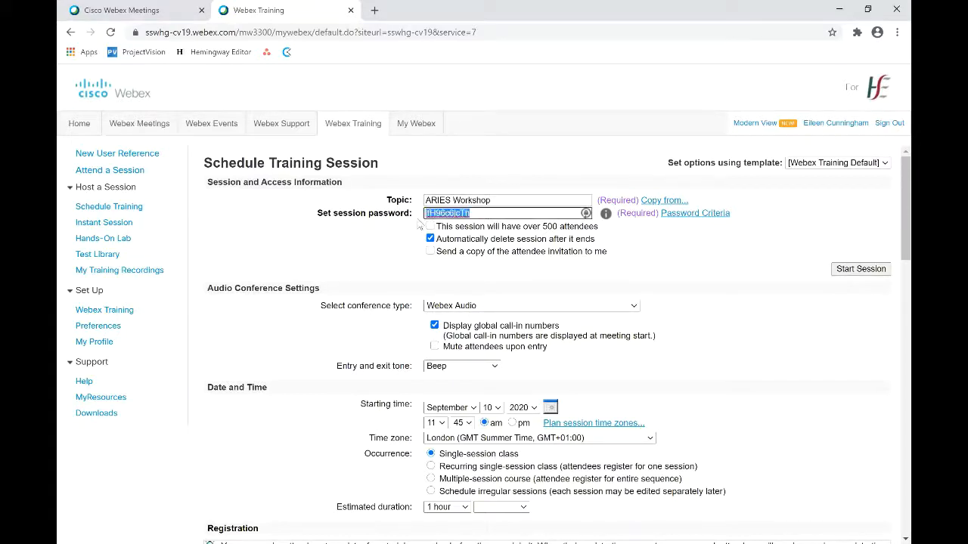
click(430, 253)
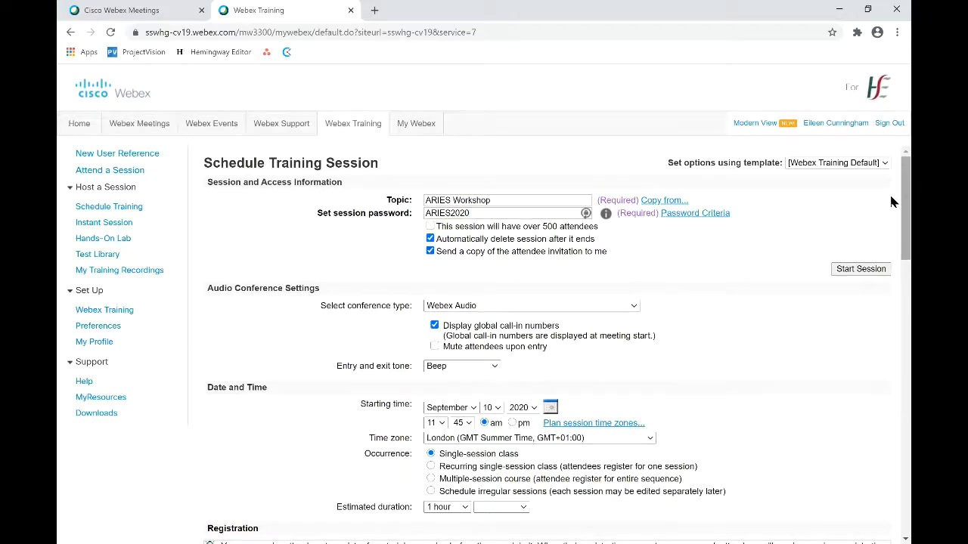
scroll(892, 207, down, 1)
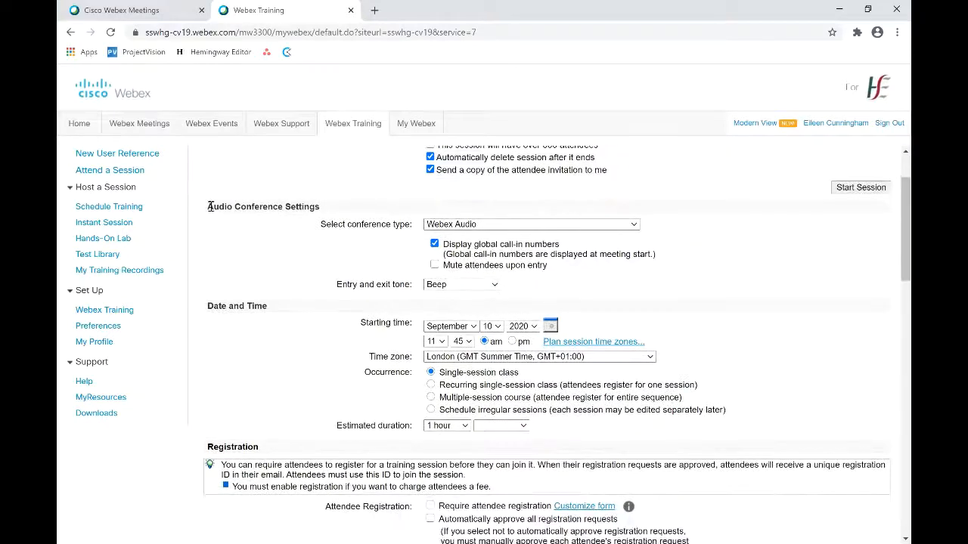
Set the session start to September 16 at 11:00 am
drag(210, 206, 330, 213)
click(331, 213)
scroll(895, 291, down, 1)
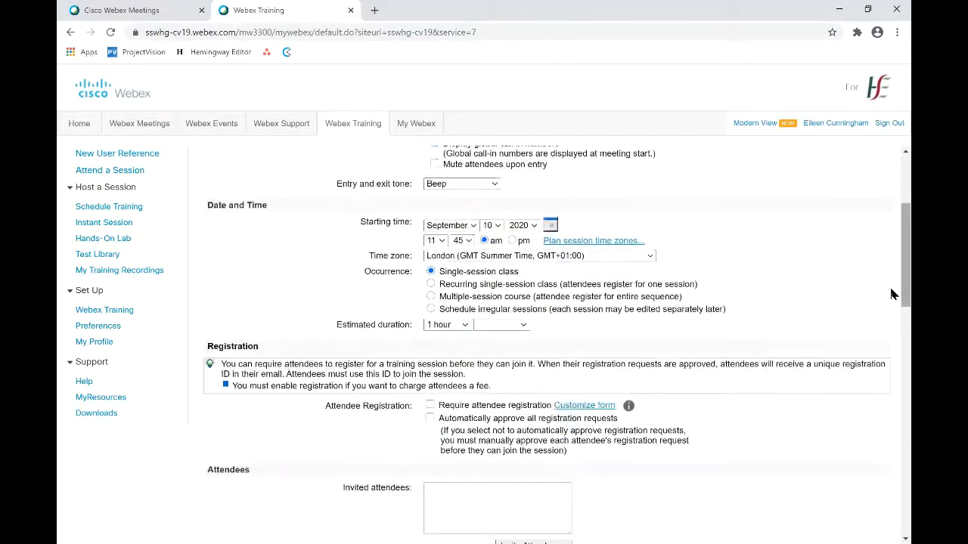
click(474, 226)
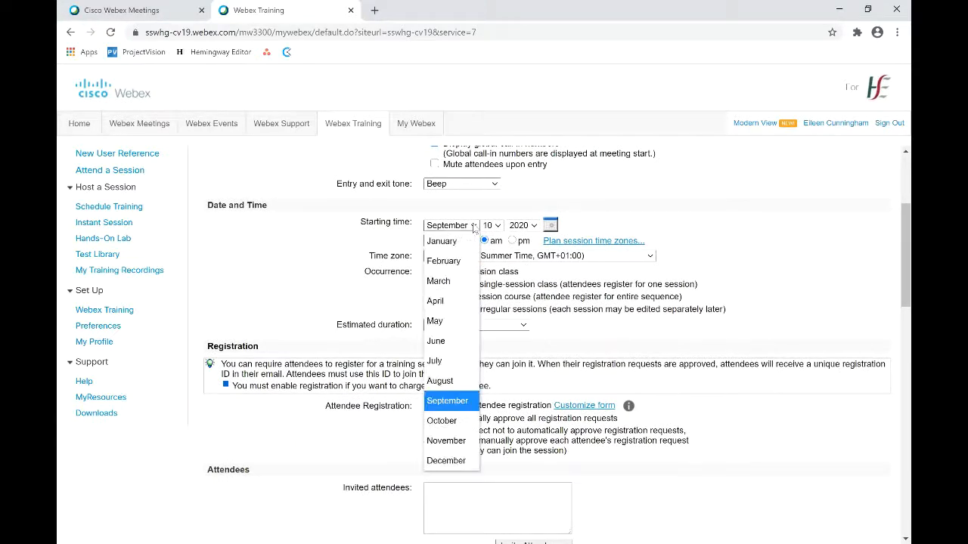
click(462, 403)
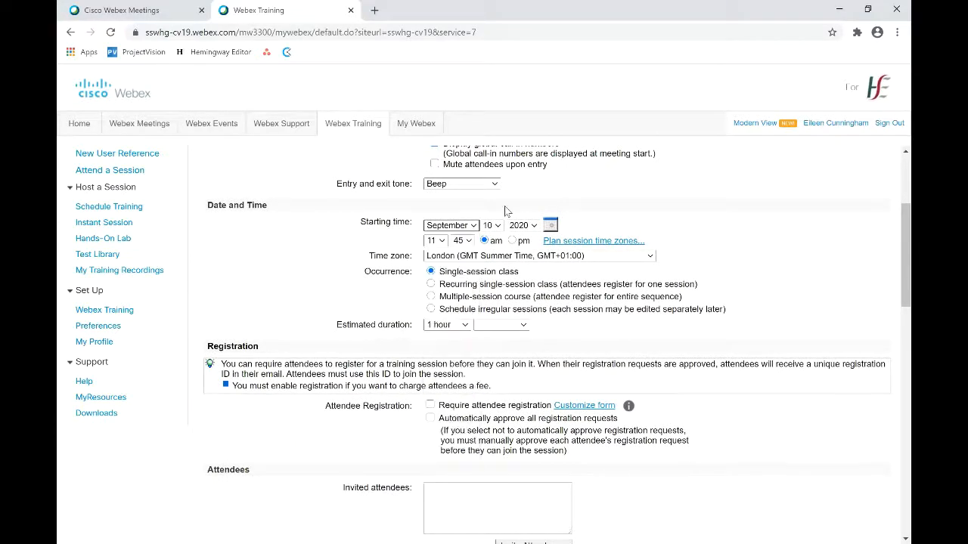
click(499, 226)
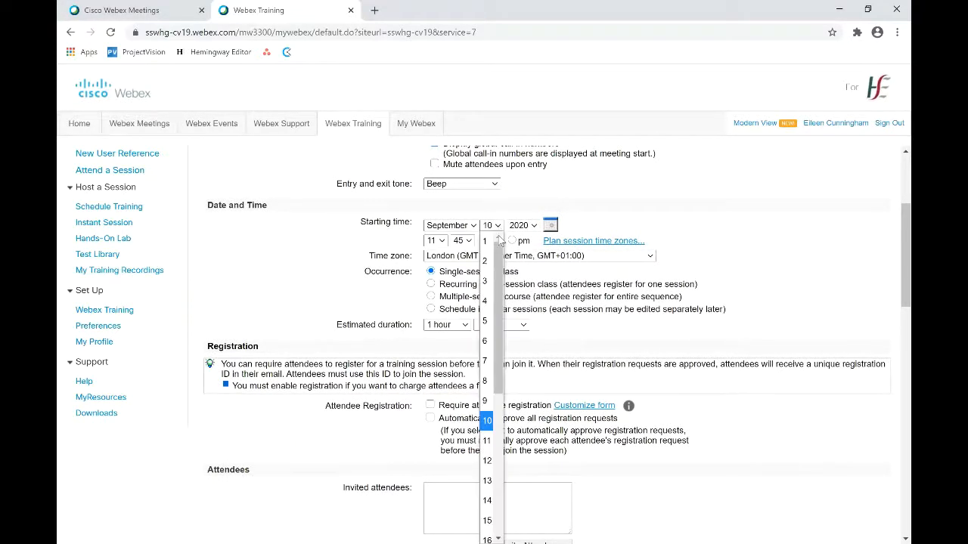
click(487, 523)
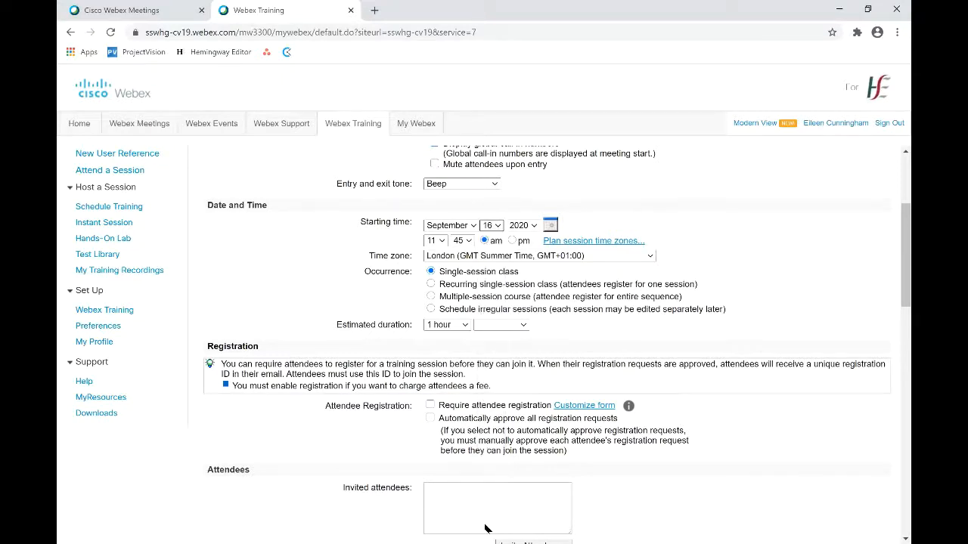
click(468, 242)
click(461, 257)
Choose Single-session class occurrence and a 2-hour estimated duration
click(431, 285)
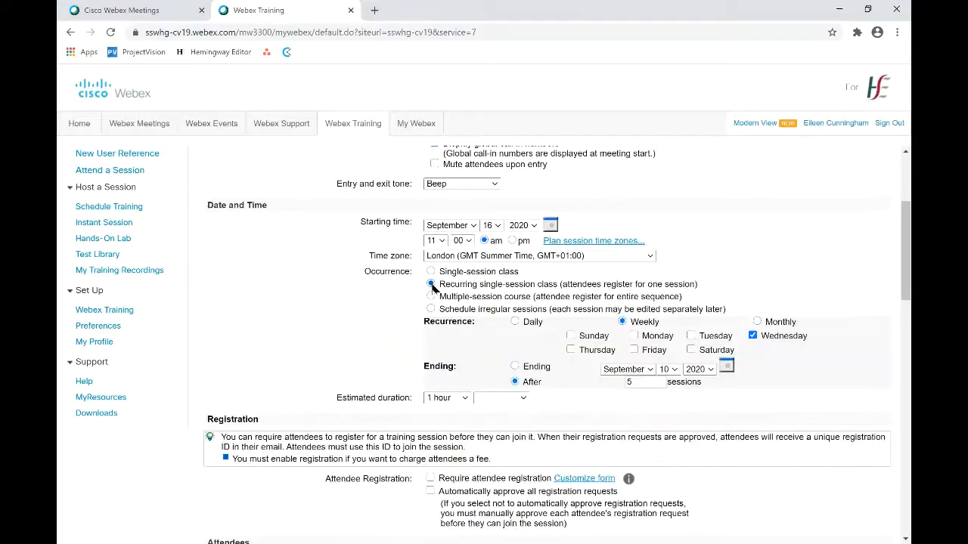
click(431, 297)
click(430, 310)
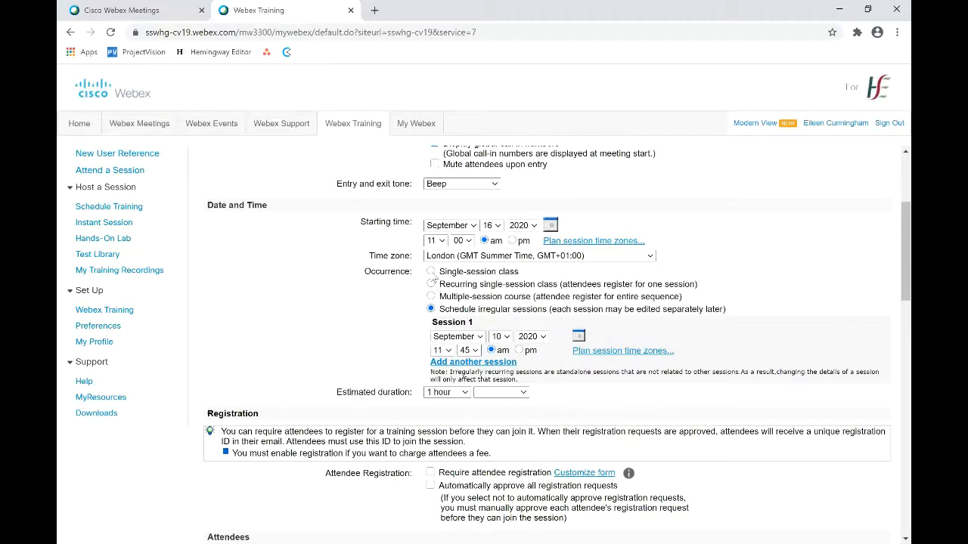
click(432, 274)
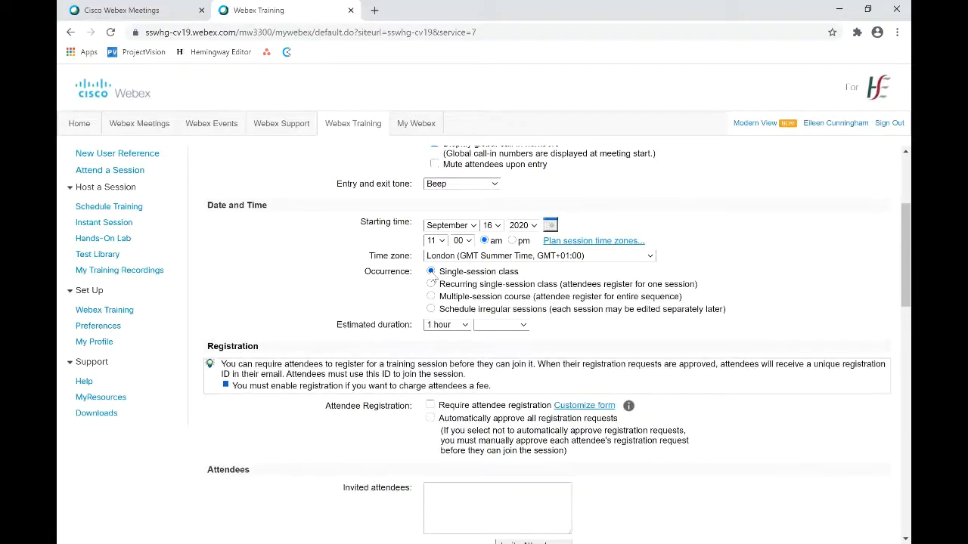
click(465, 331)
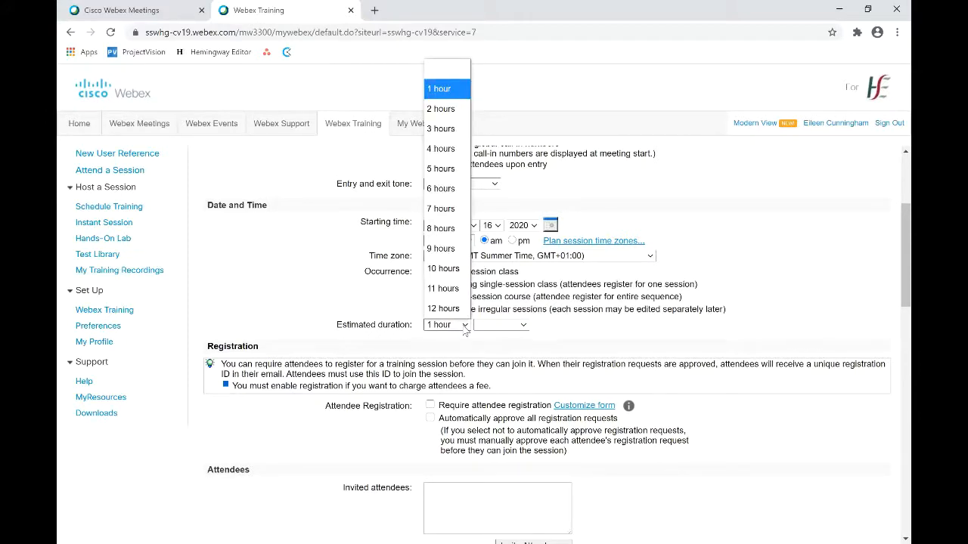
click(453, 112)
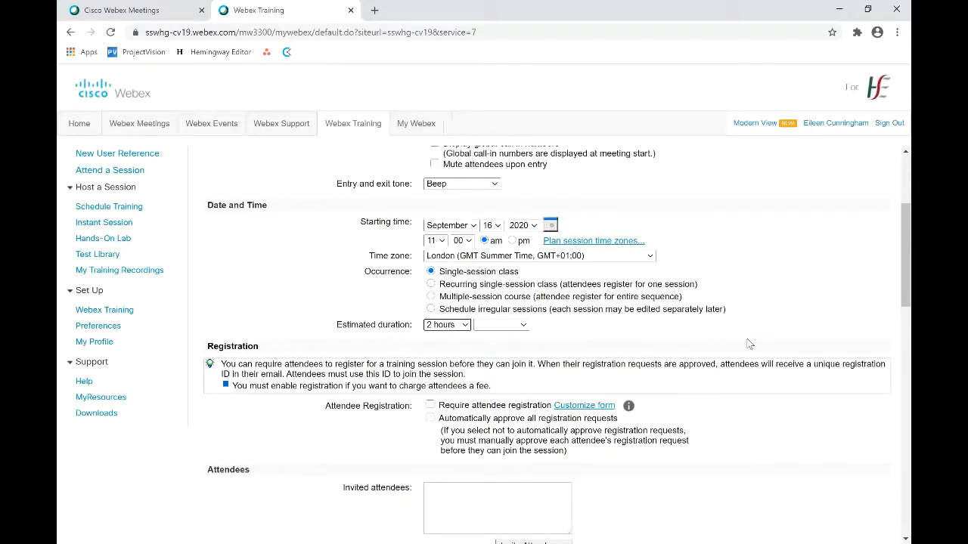
drag(891, 233, 890, 272)
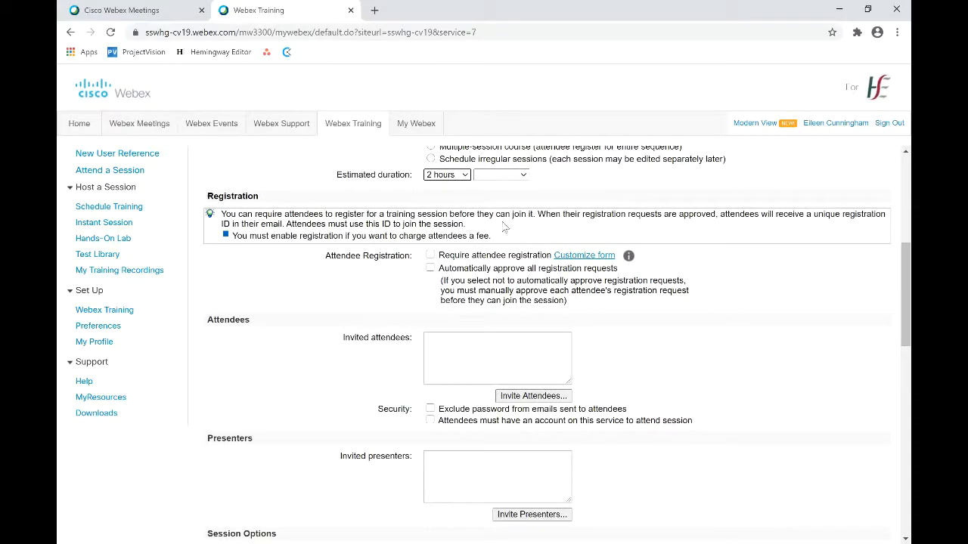
scroll(531, 251, down, 2)
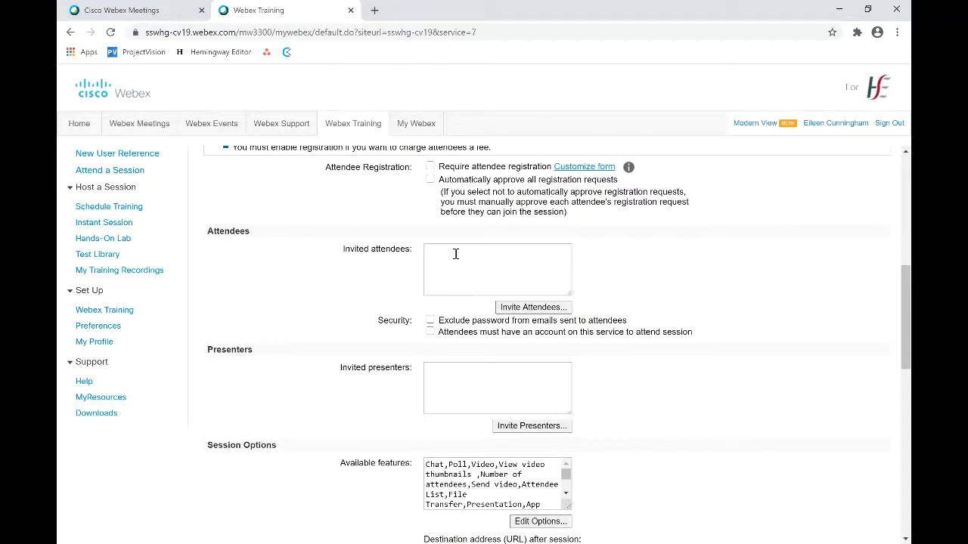
drag(901, 304, 893, 329)
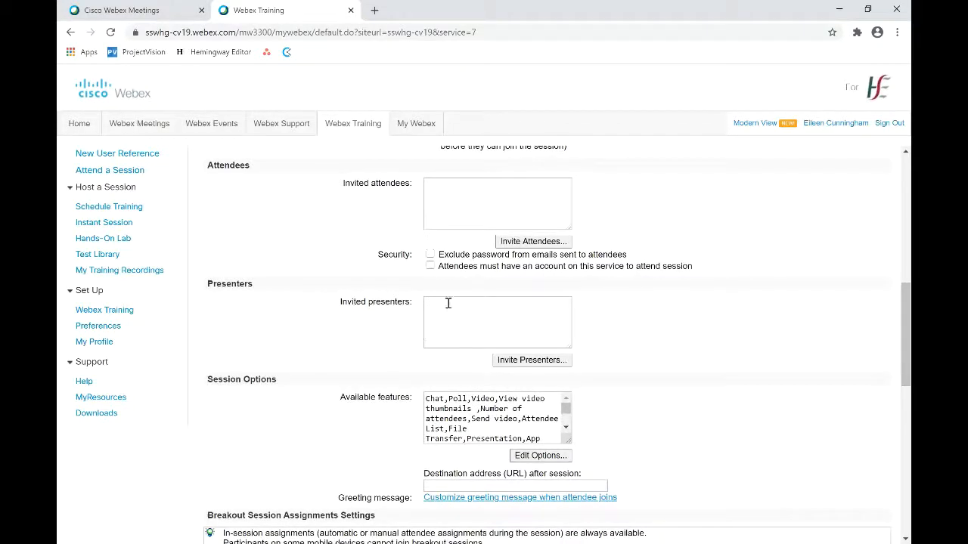
click(533, 360)
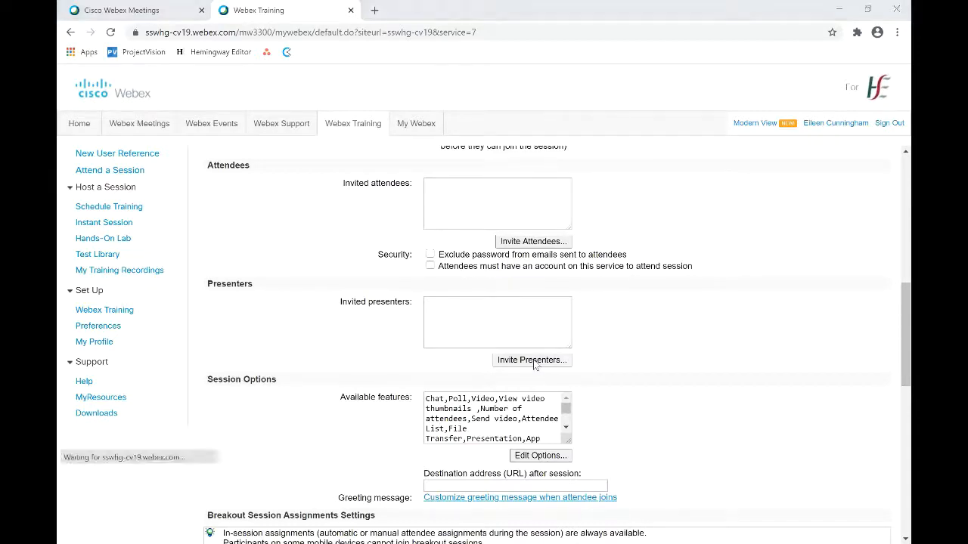
scroll(892, 391, down, 2)
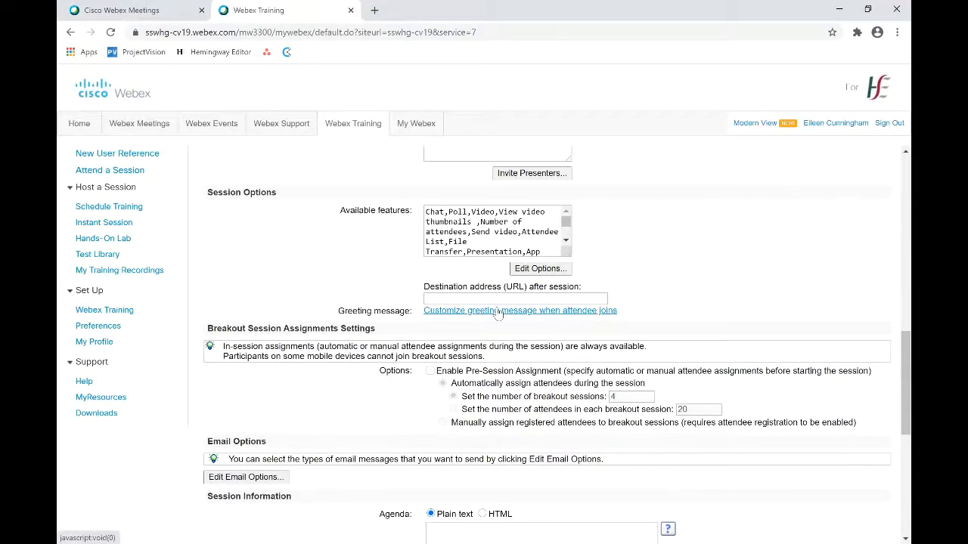
scroll(893, 375, down, 1)
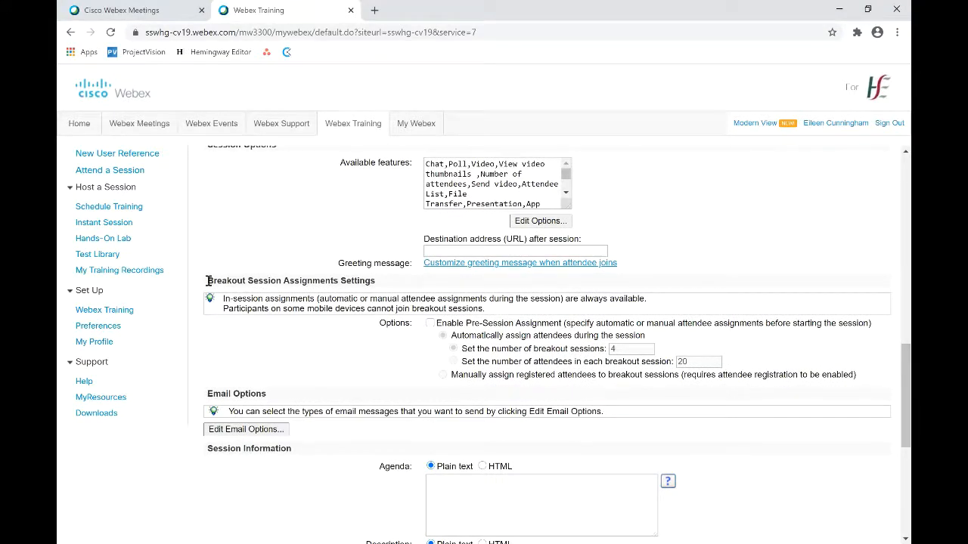
drag(209, 280, 281, 282)
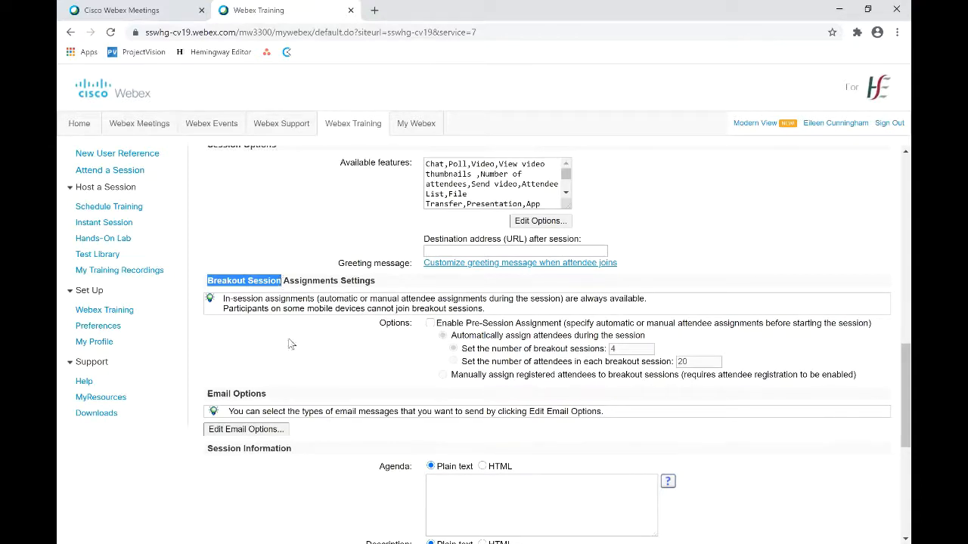
scroll(893, 376, down, 3)
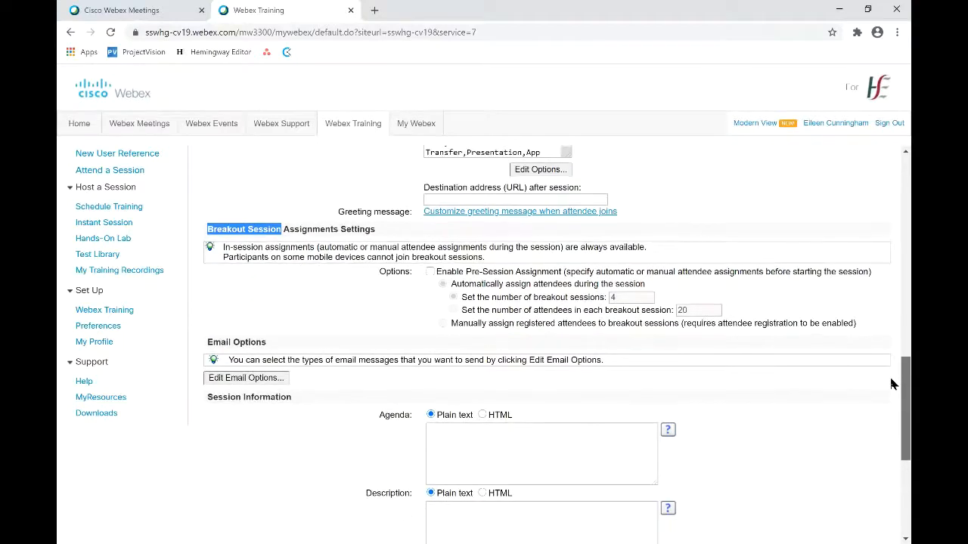
click(881, 366)
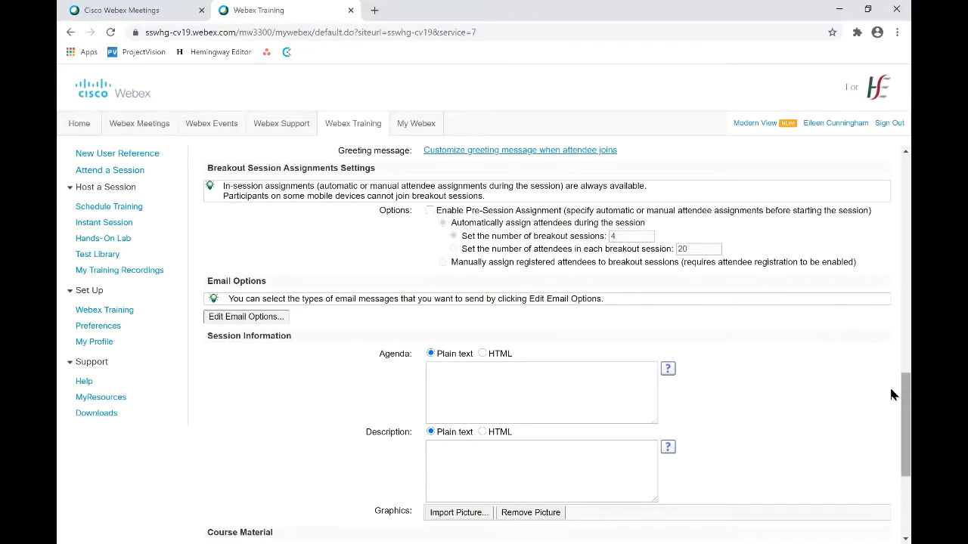
scroll(889, 385, down, 3)
click(463, 266)
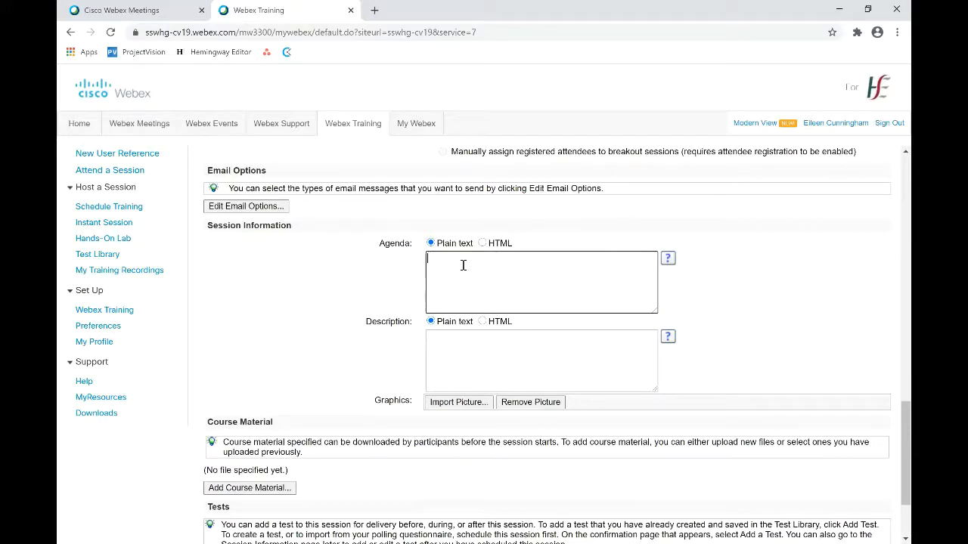
click(469, 345)
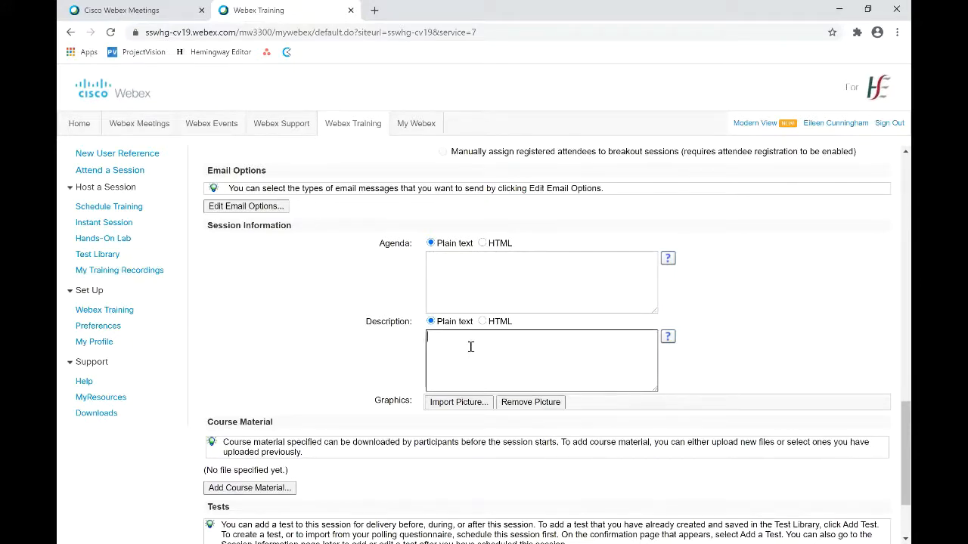
scroll(890, 449, down, 2)
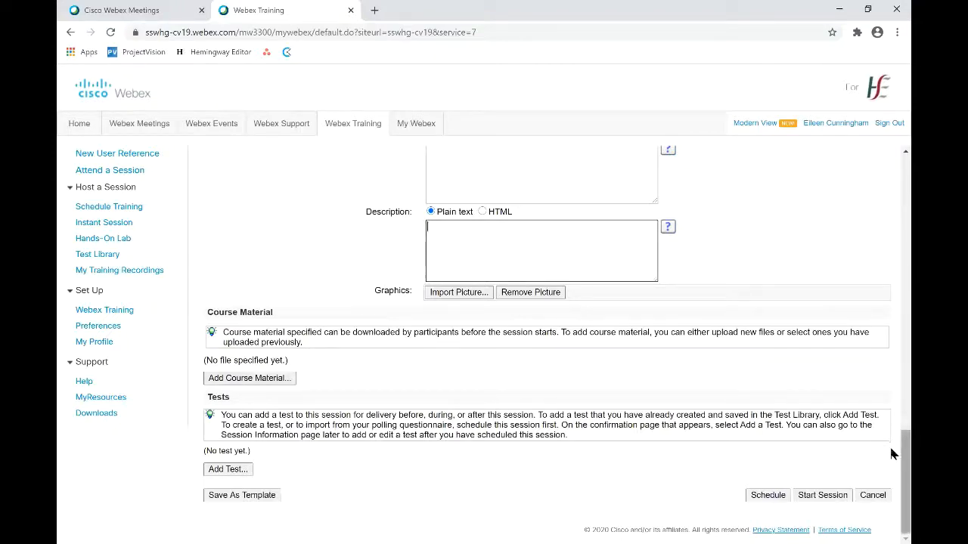
Submit the ARIES Workshop form with the Schedule button at the bottom
drag(893, 452, 892, 481)
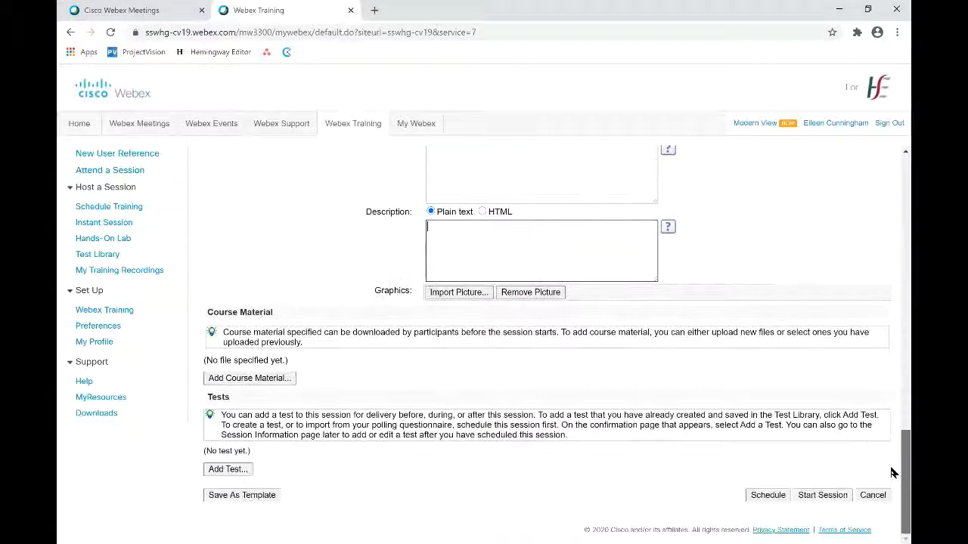
click(768, 496)
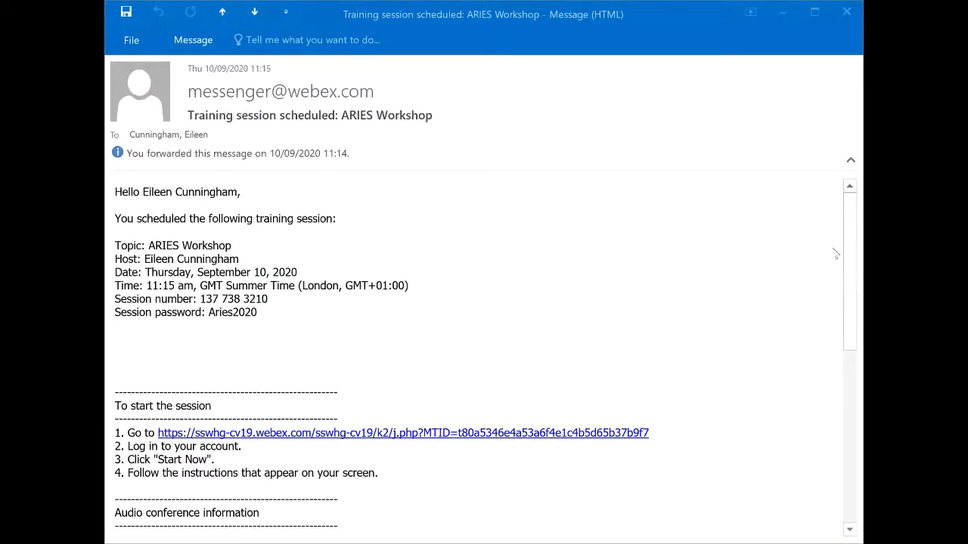
Scroll through the ARIES Workshop confirmation email to the audio dial-in and assistance sections
drag(853, 255, 859, 350)
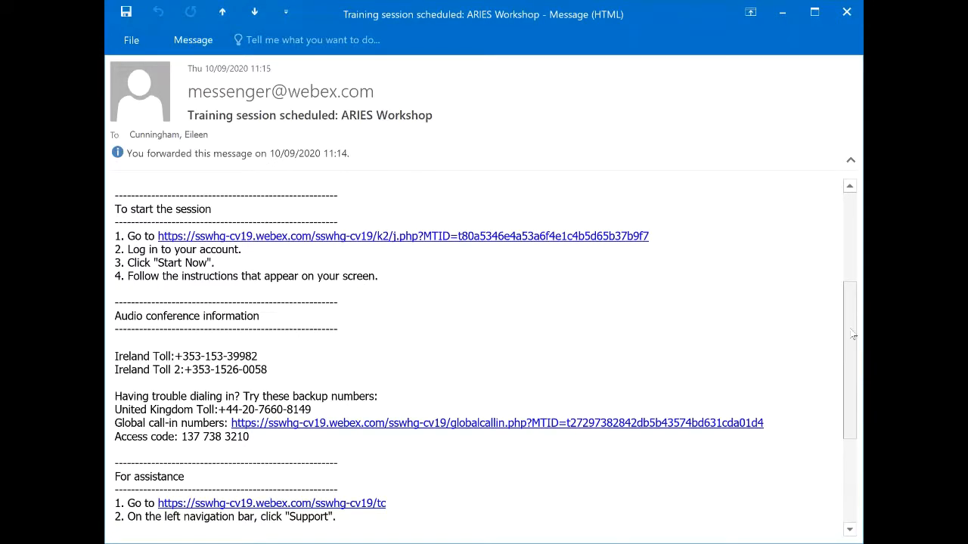
drag(860, 307, 860, 367)
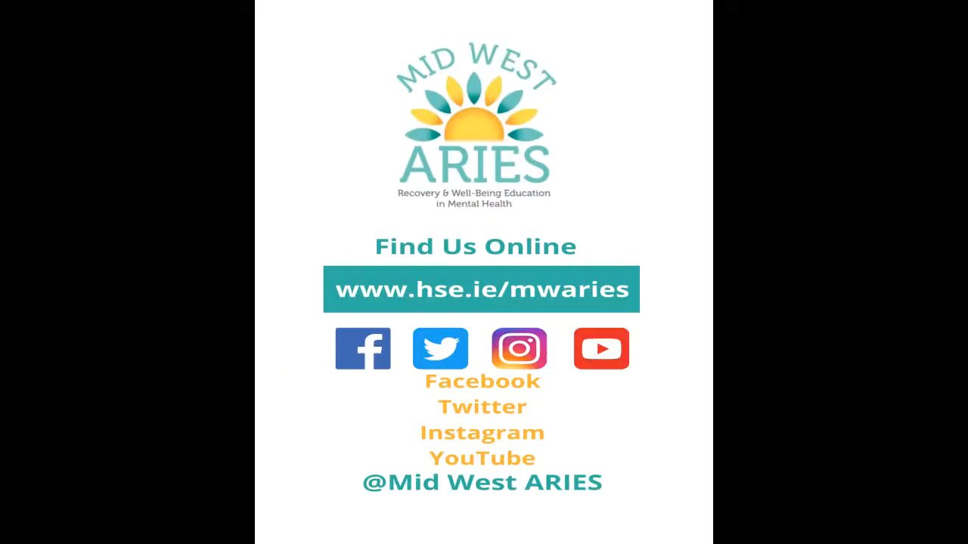